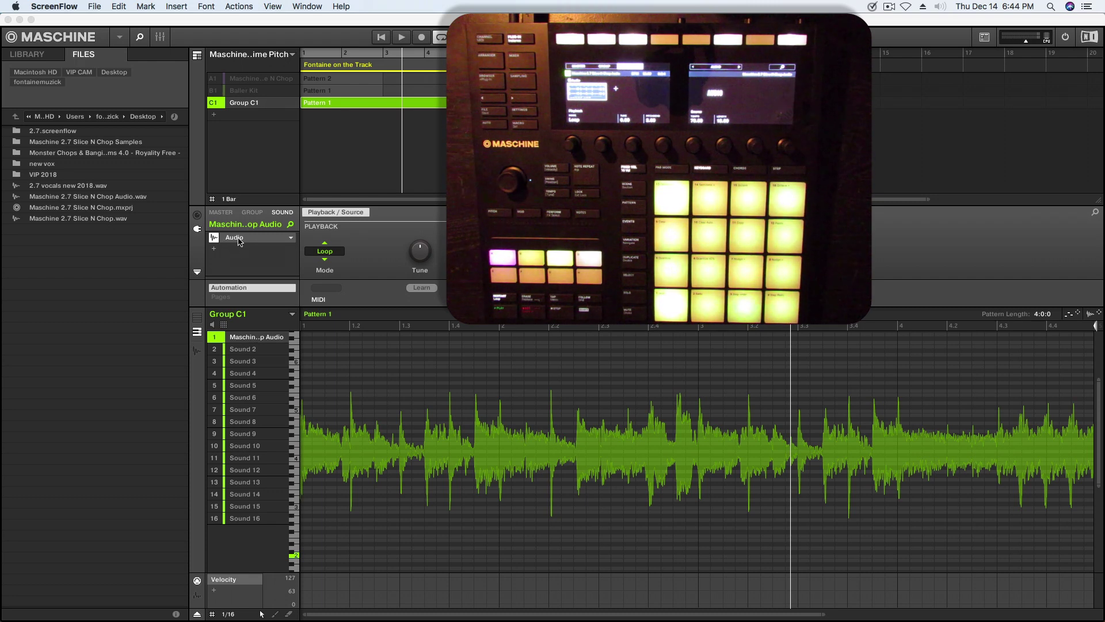
# Bring the Maschine 2 window forward, showing Group C1's audio loop waveform on sound slot 1.
pyautogui.click(217, 240)
# Re-enable the audio module in Gate mode and show all the group's sounds in the pattern editor.
pyautogui.click(215, 238)
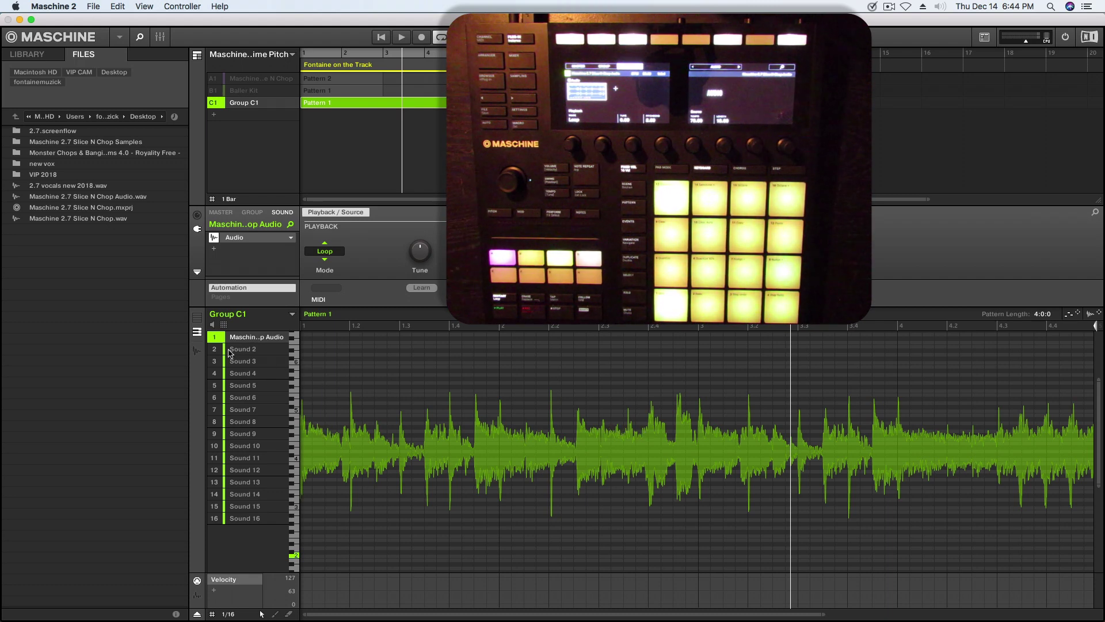
pyautogui.click(197, 321)
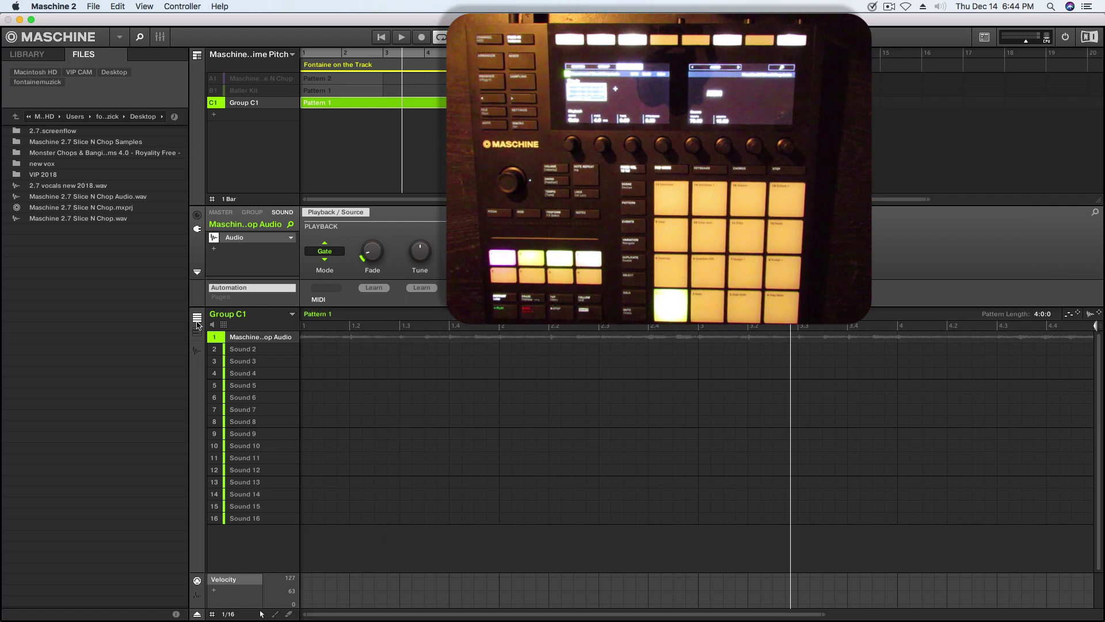
# Switch the pattern editor to keyboard view and start playback to record four notes live.
pyautogui.click(195, 334)
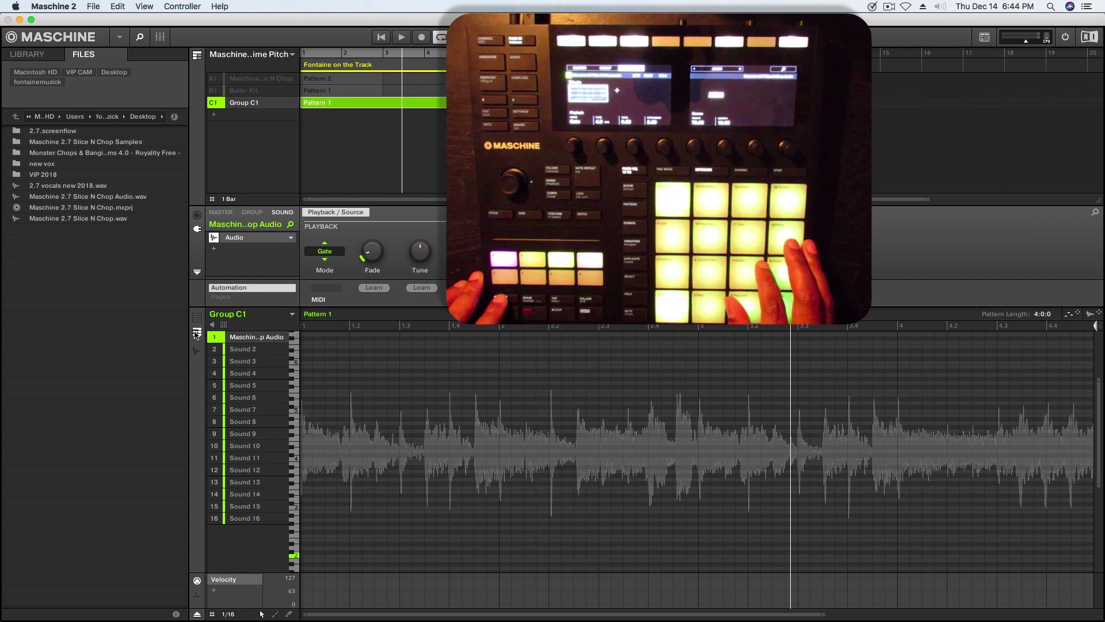
pyautogui.press('space')
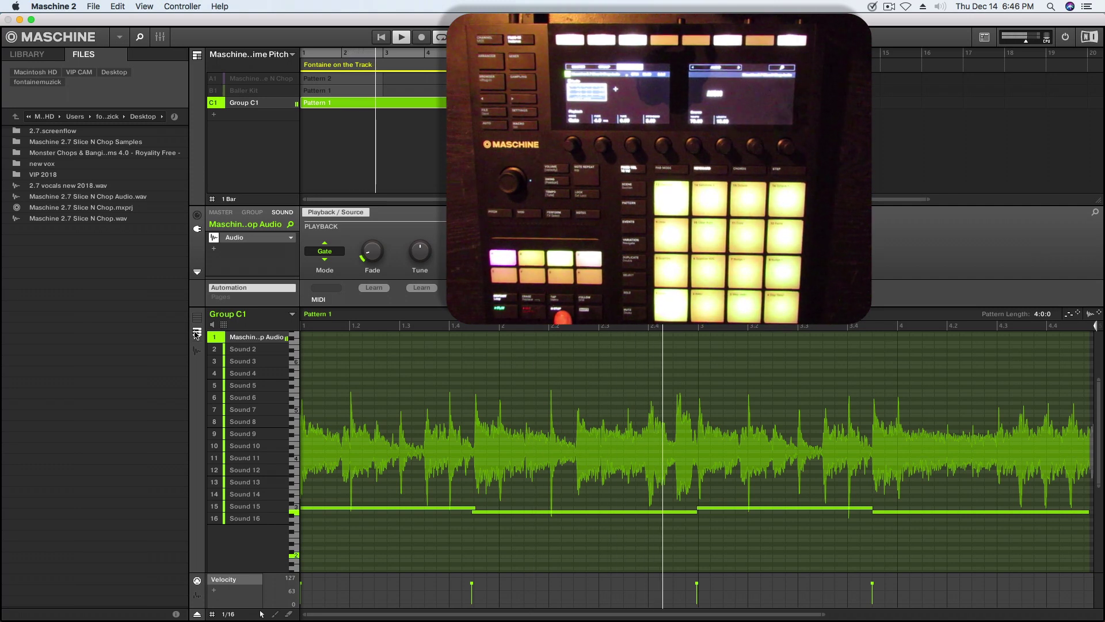
# Stop playback and drag the second and last notes up to higher pitches.
pyautogui.press('space')
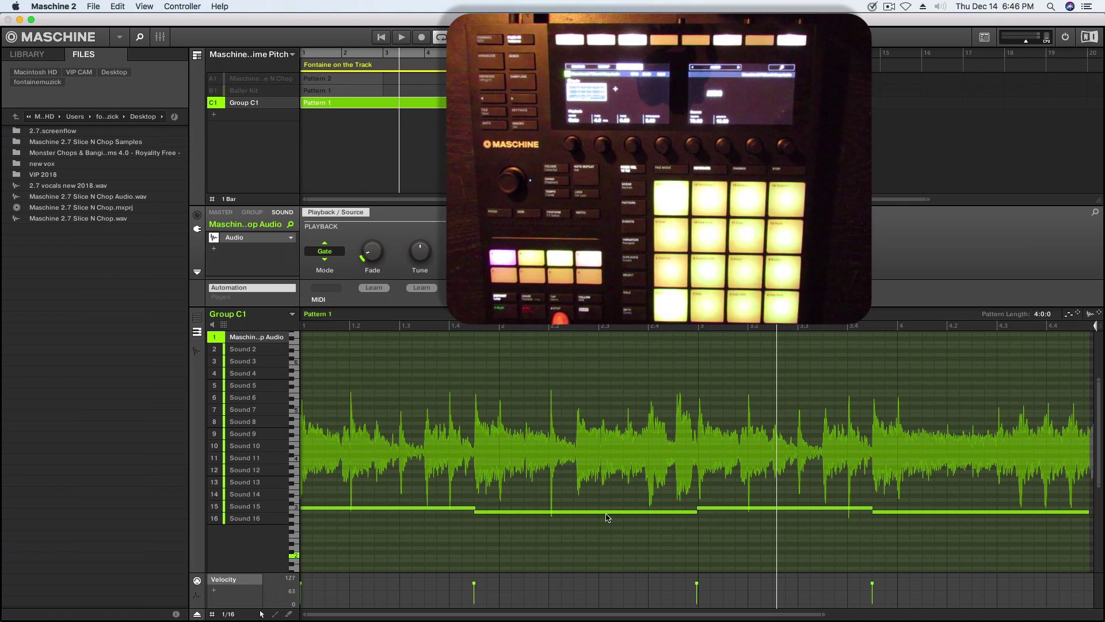
pyautogui.moveTo(608, 514); pyautogui.dragTo(603, 456)
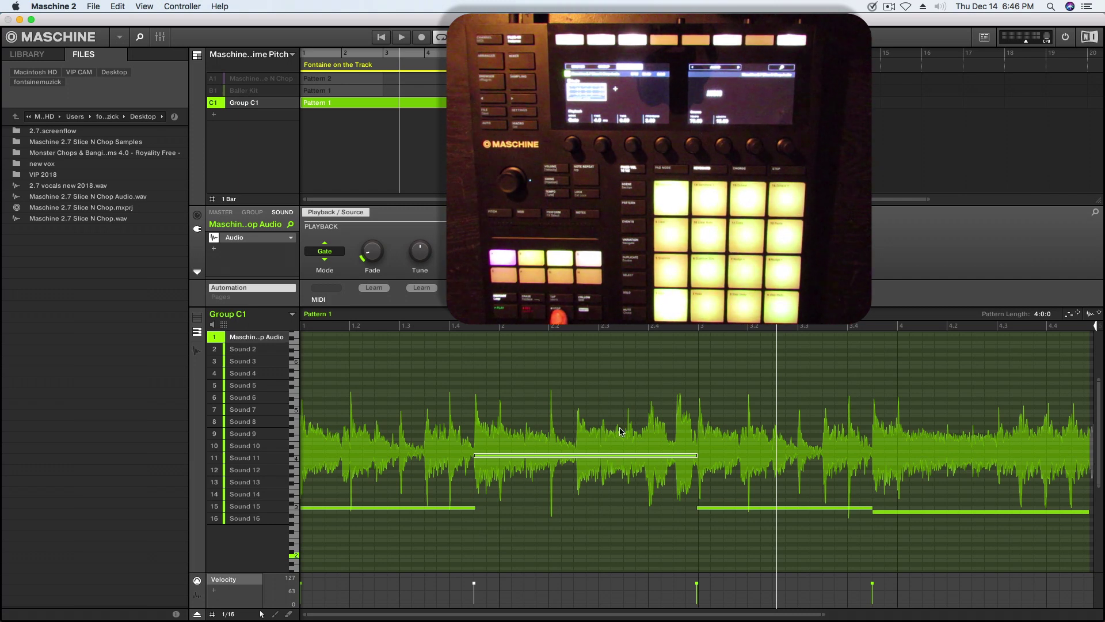
pyautogui.moveTo(917, 514); pyautogui.dragTo(918, 481)
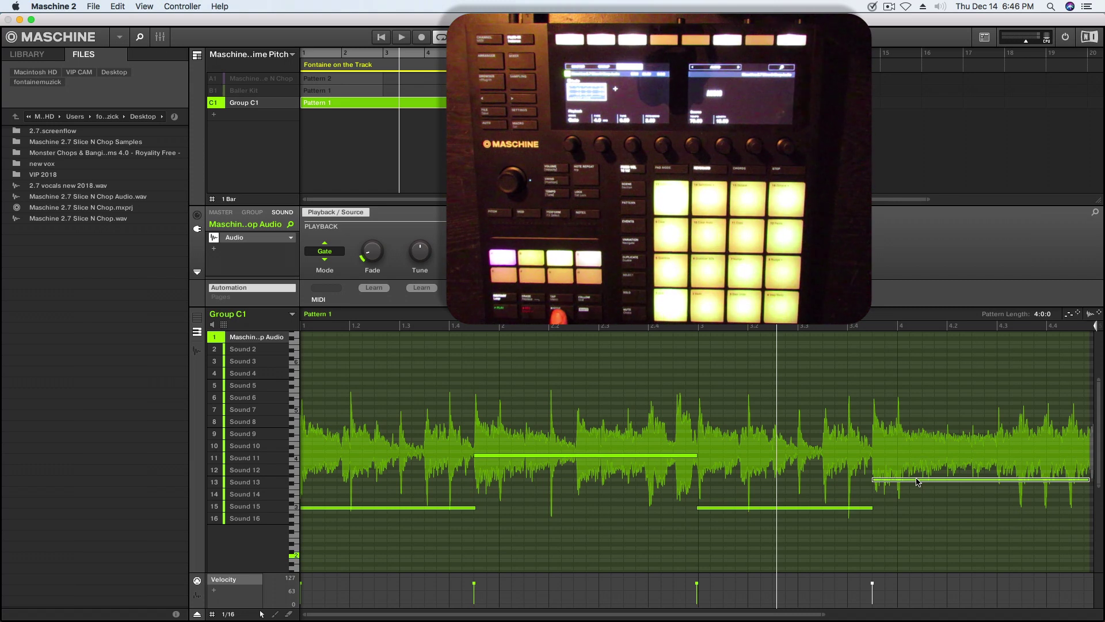
# Replay the pattern, dropping the second note to the Sound 16 row and lowering the bar-4 note.
pyautogui.press('space')
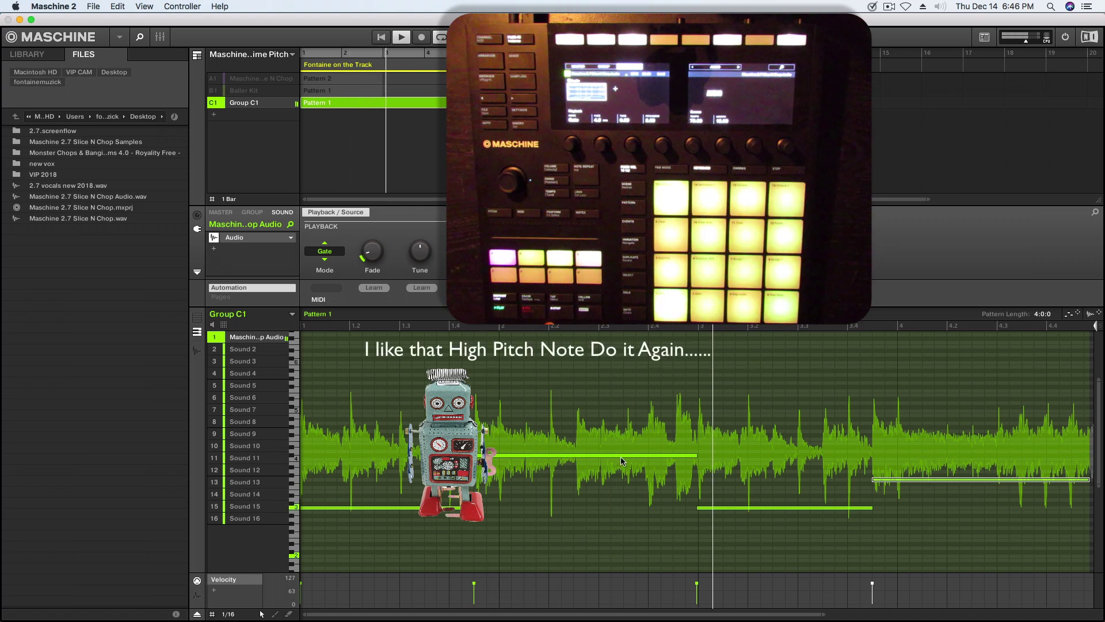
pyautogui.moveTo(620, 458); pyautogui.dragTo(621, 484)
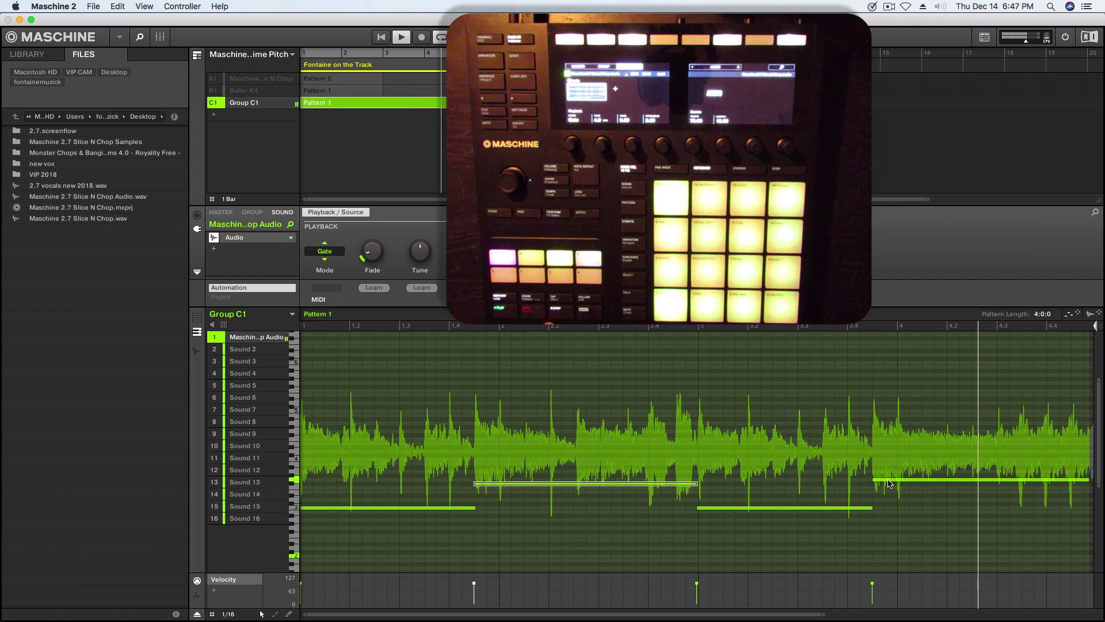
pyautogui.moveTo(889, 480); pyautogui.dragTo(889, 523)
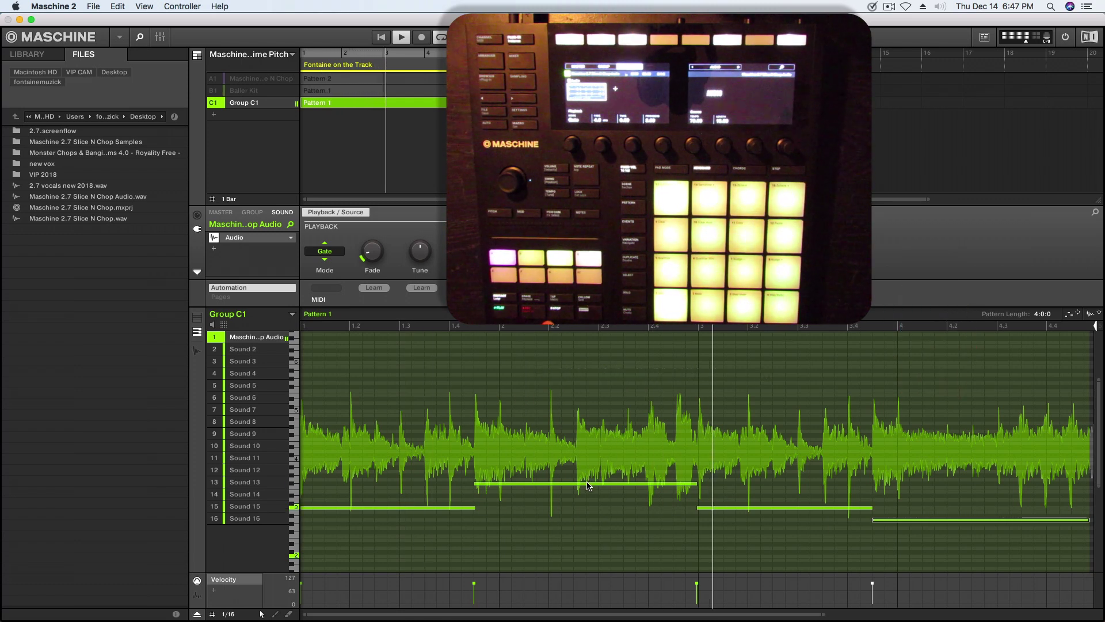
pyautogui.moveTo(588, 485); pyautogui.dragTo(585, 524)
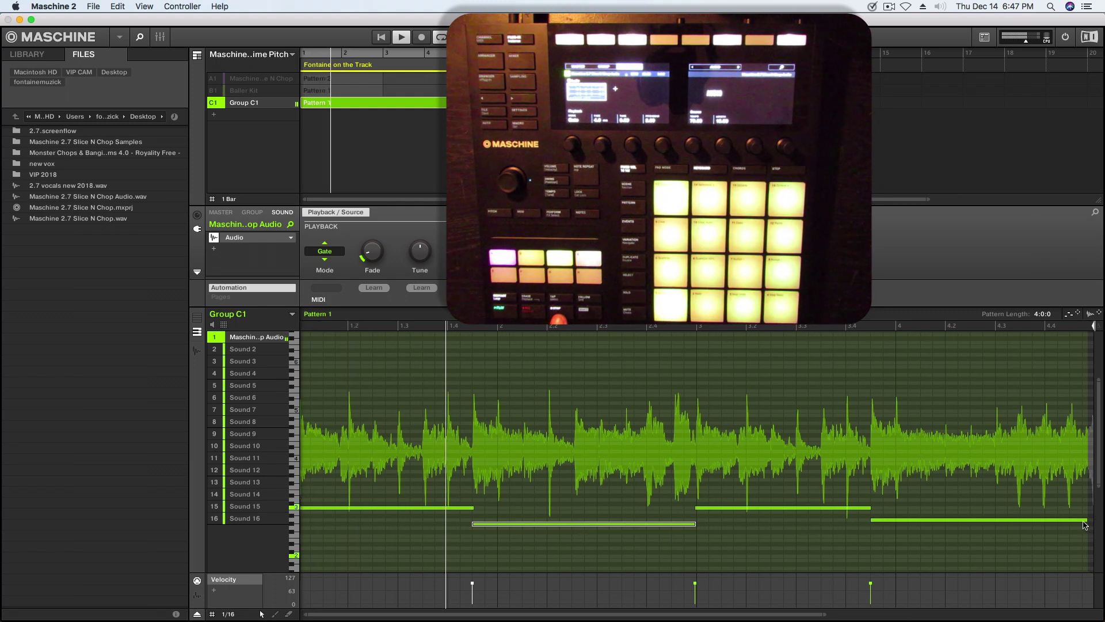
pyautogui.moveTo(1087, 519); pyautogui.dragTo(1091, 524)
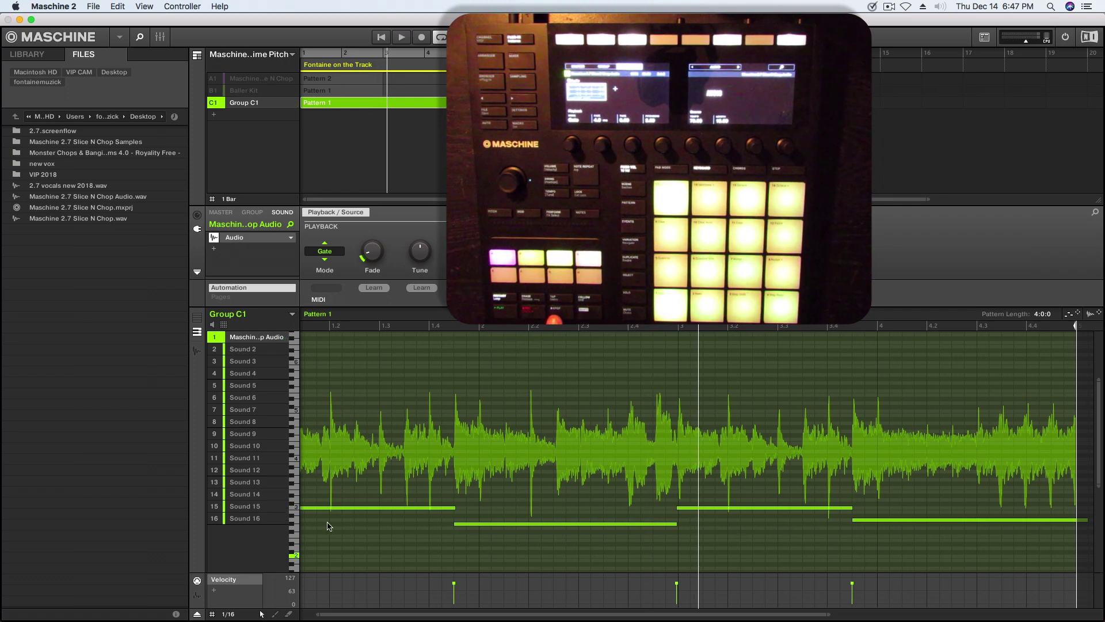
# Select and shorten all four notes, then make three copies placed later and at higher pitches.
pyautogui.moveTo(886, 476); pyautogui.dragTo(380, 551)
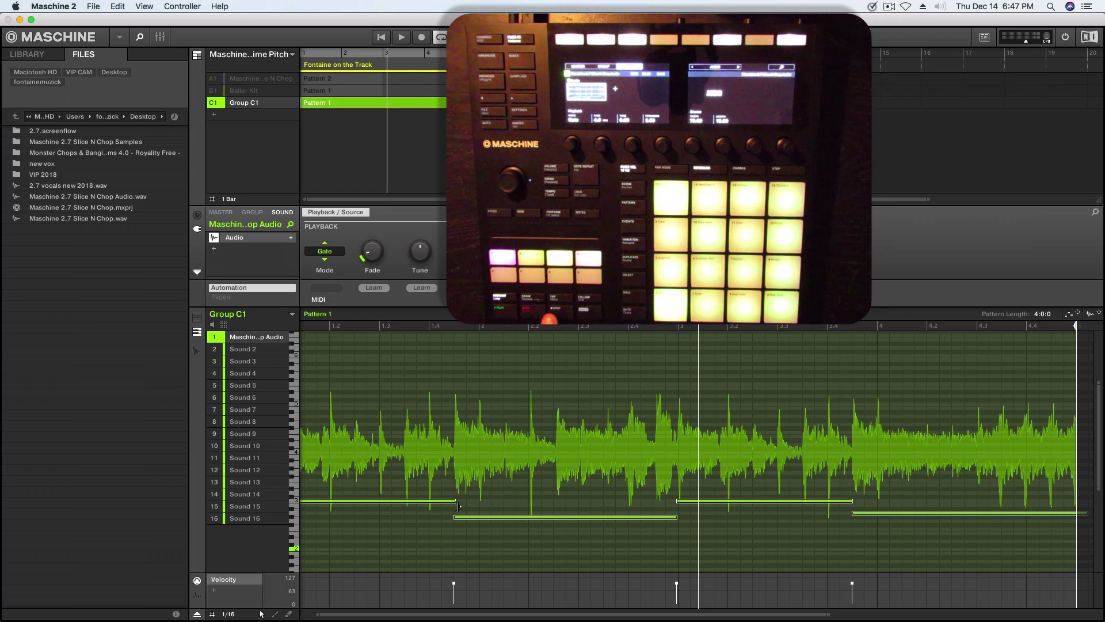
pyautogui.moveTo(458, 506); pyautogui.dragTo(355, 504)
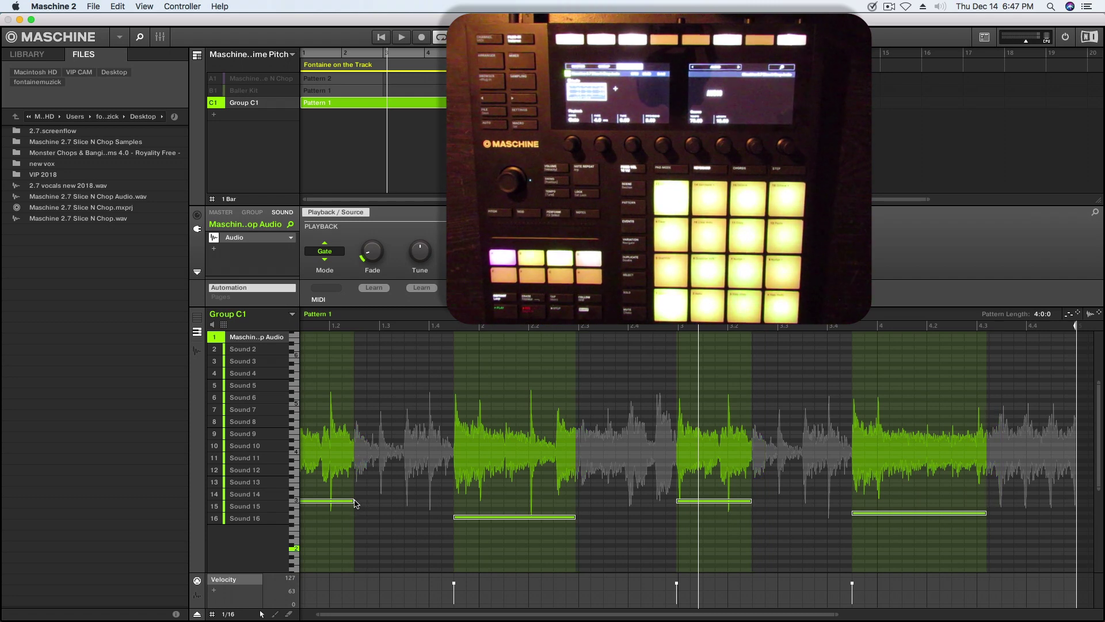
pyautogui.scroll(-2, 355, 507)
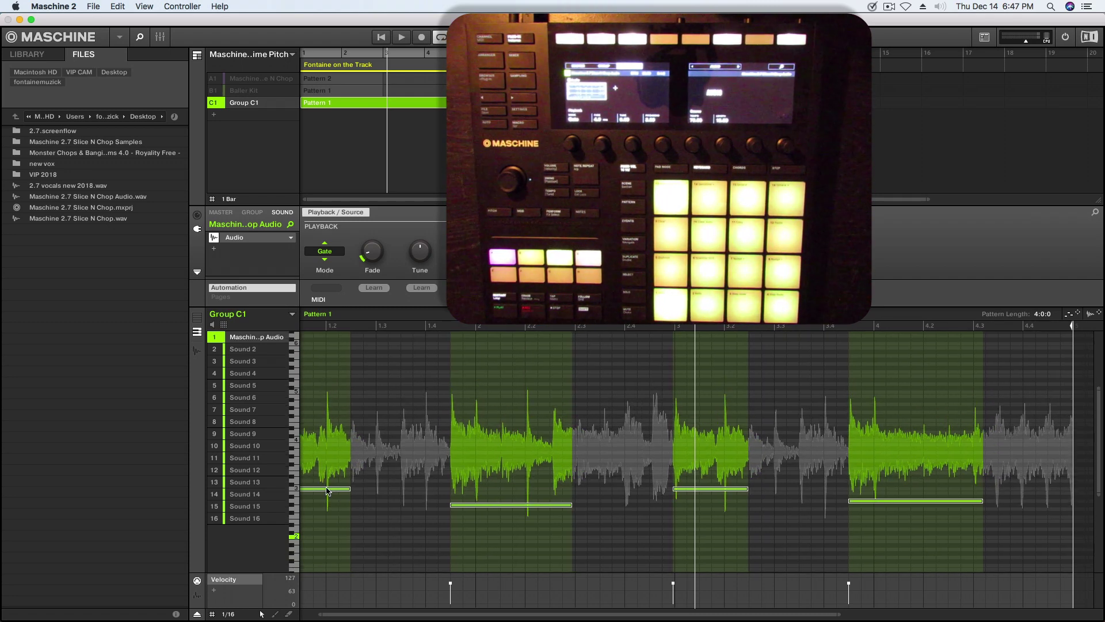
pyautogui.moveTo(326, 492); pyautogui.dragTo(411, 465)
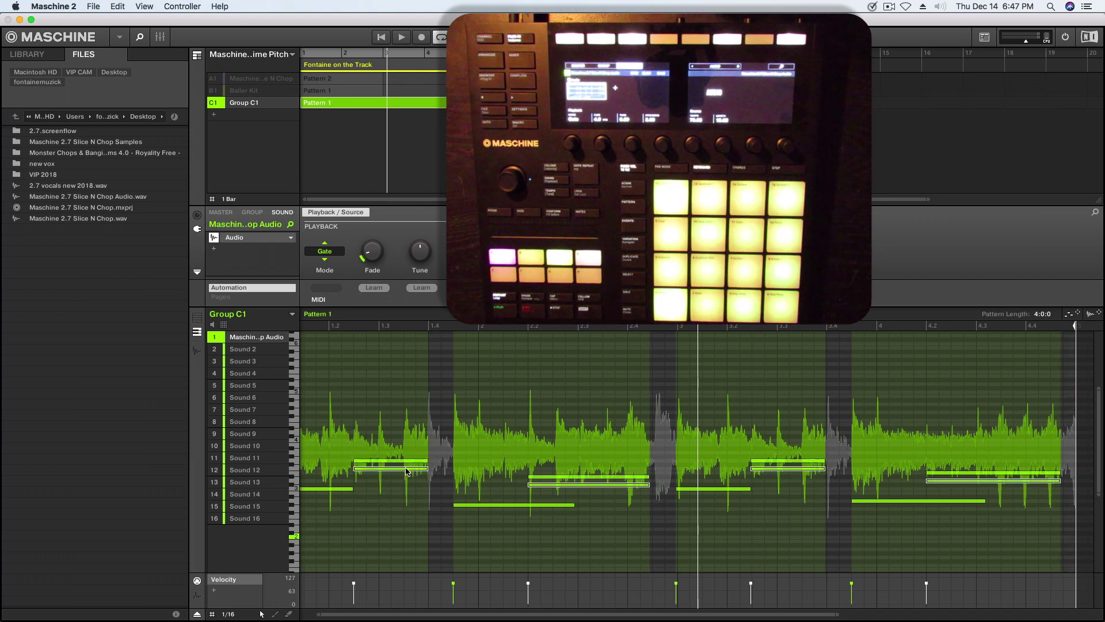
pyautogui.moveTo(407, 472); pyautogui.dragTo(486, 442)
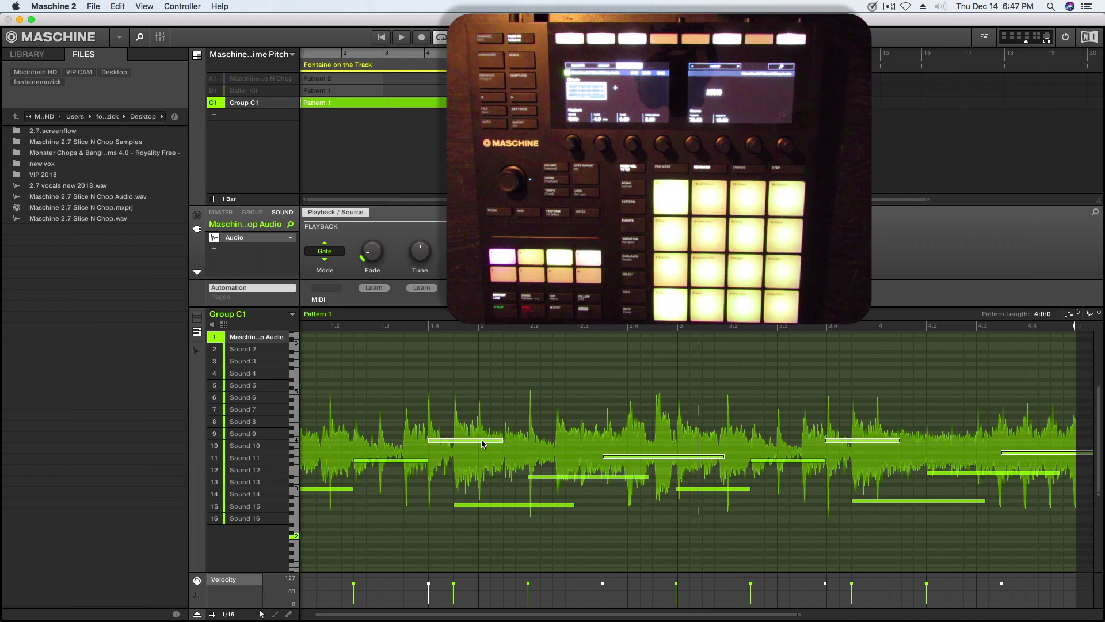
pyautogui.moveTo(482, 444); pyautogui.dragTo(601, 527)
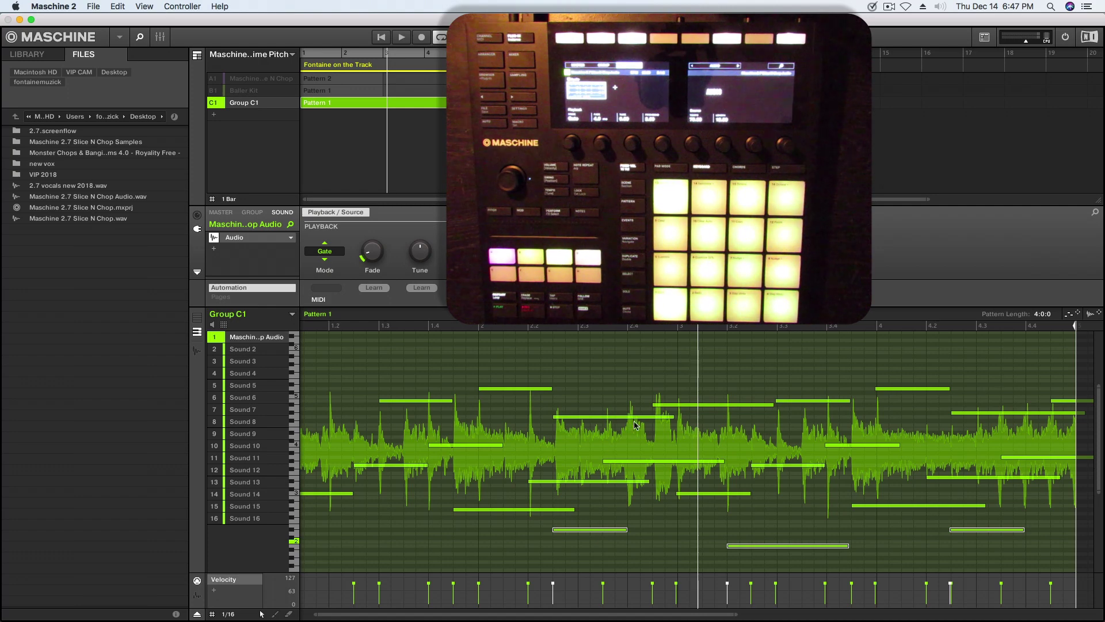
# Copy the selected notes down and left to lower pitches, then review the spread across the piano roll.
pyautogui.scroll(-1, 605, 388)
pyautogui.scroll(-5, 606, 383)
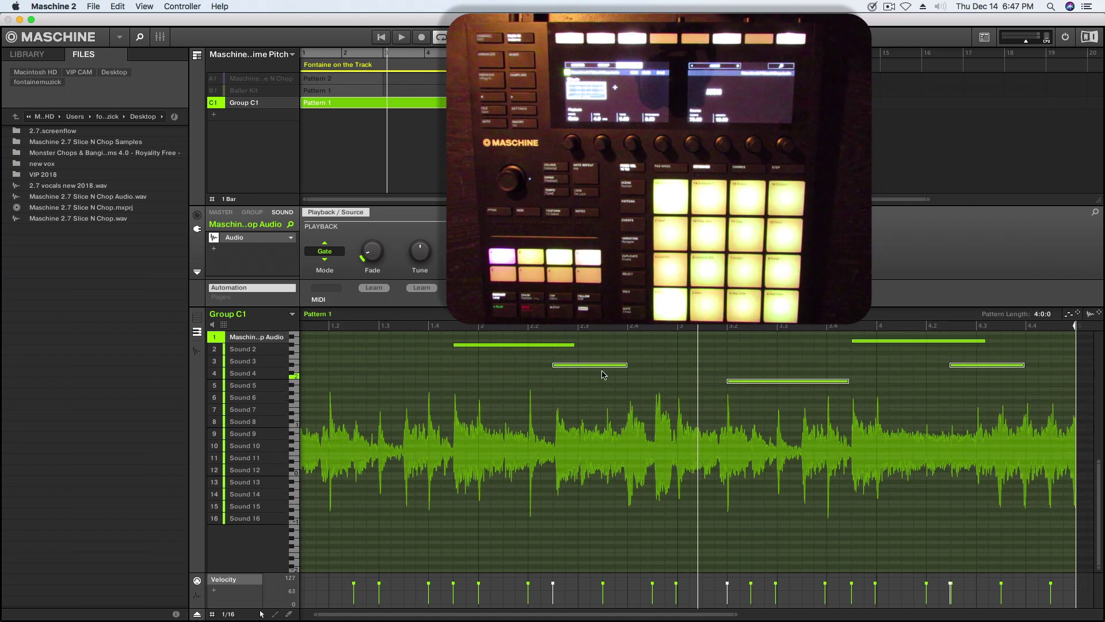
pyautogui.moveTo(596, 368); pyautogui.dragTo(428, 436)
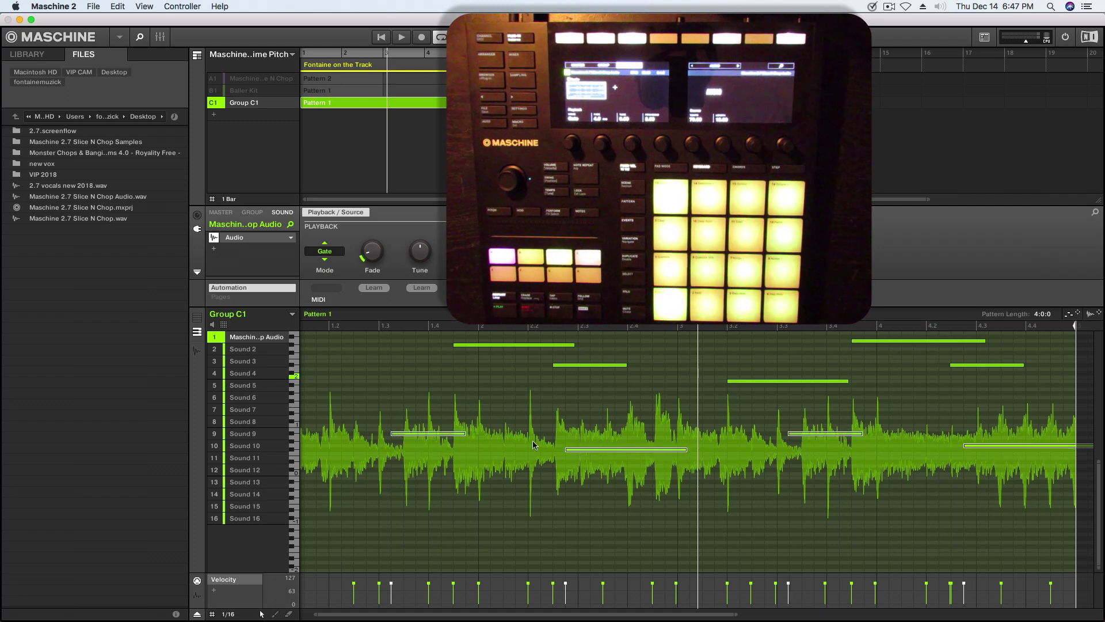
pyautogui.scroll(10, 548, 446)
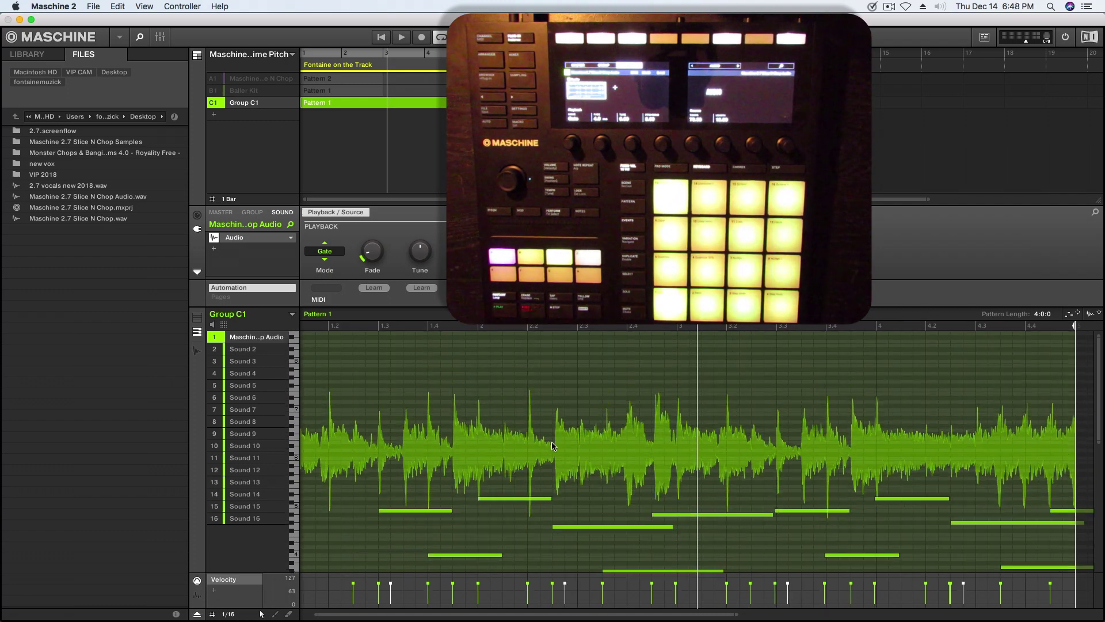
pyautogui.scroll(-7, 551, 445)
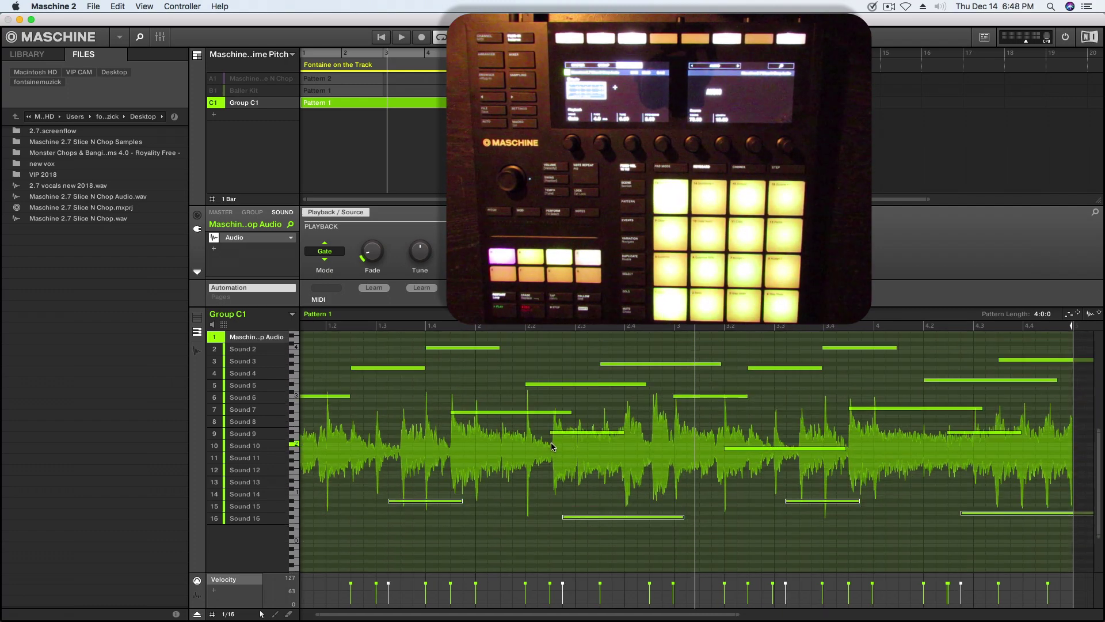
pyautogui.scroll(-4, 551, 446)
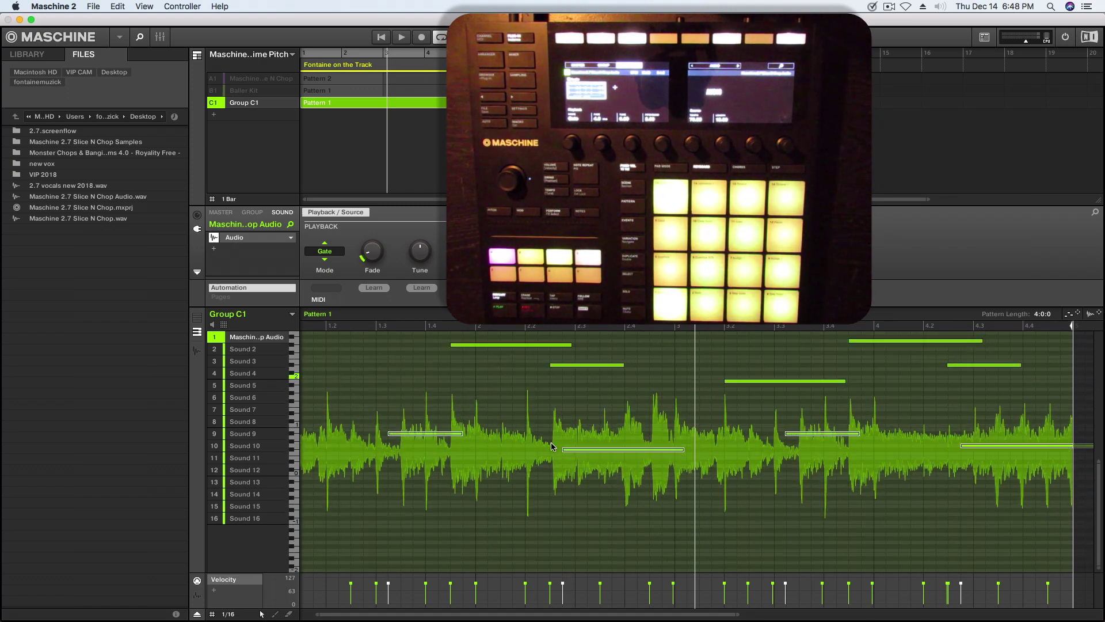
pyautogui.scroll(5, 551, 445)
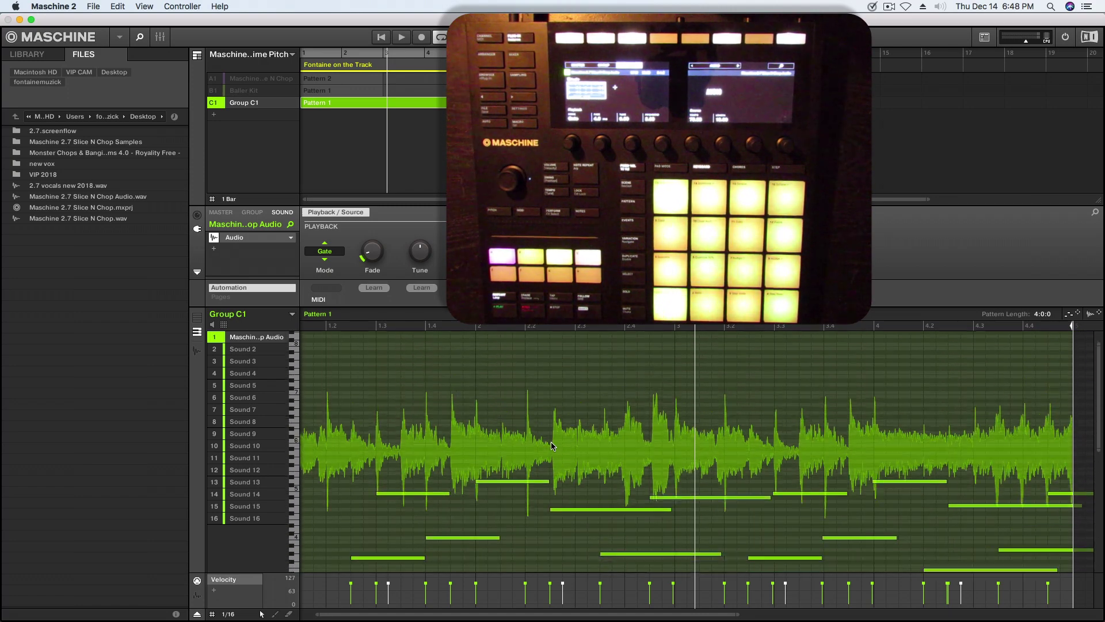
pyautogui.scroll(-1, 551, 445)
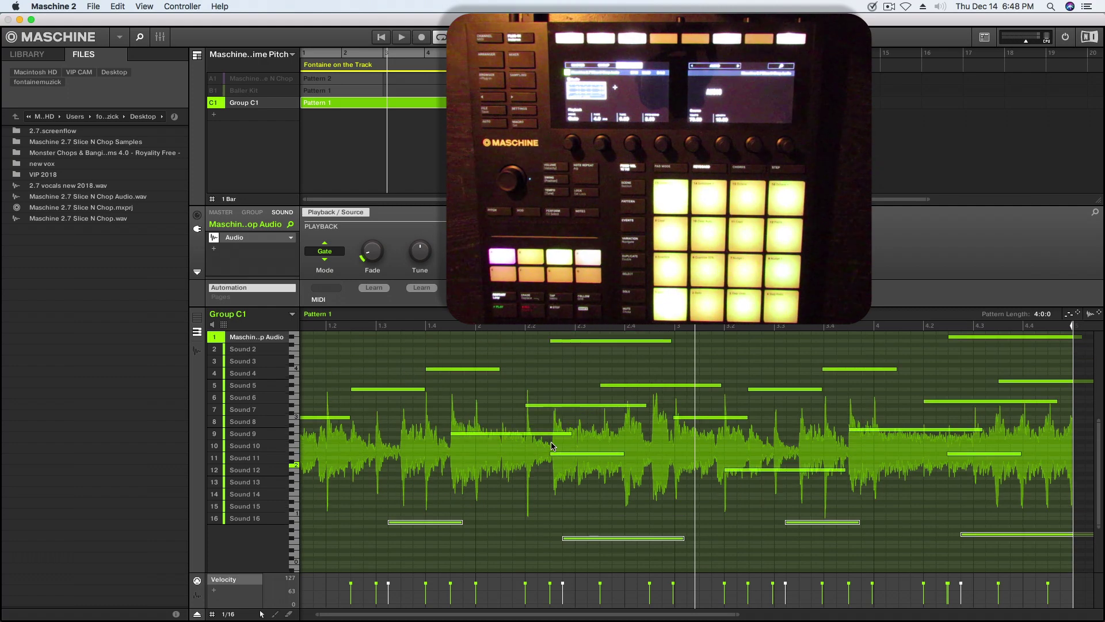
pyautogui.scroll(1, 551, 446)
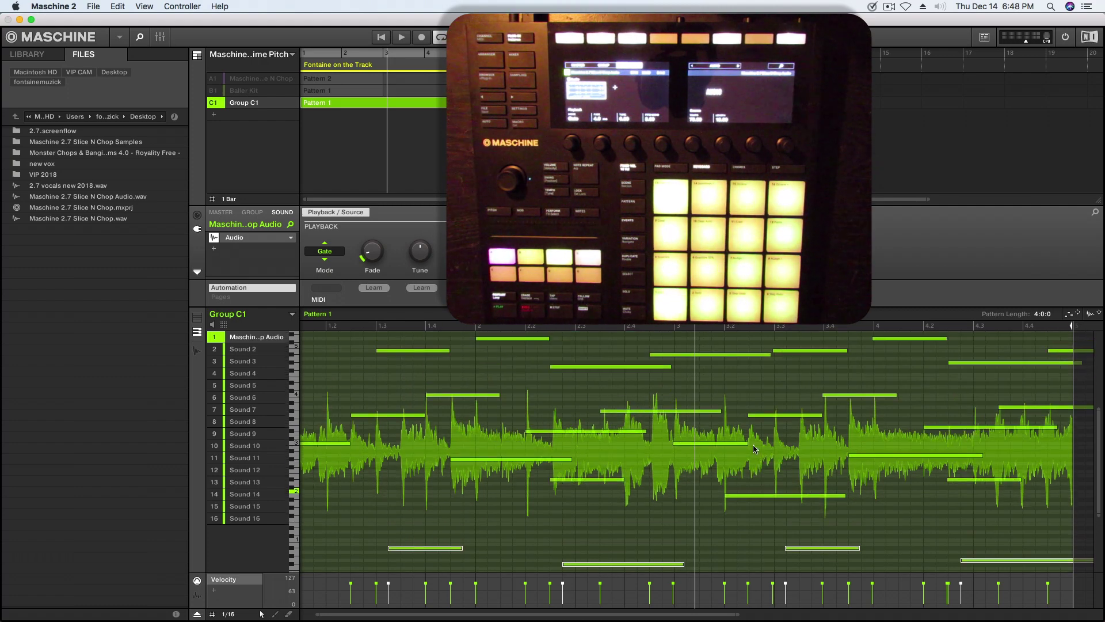
pyautogui.scroll(-1, 677, 443)
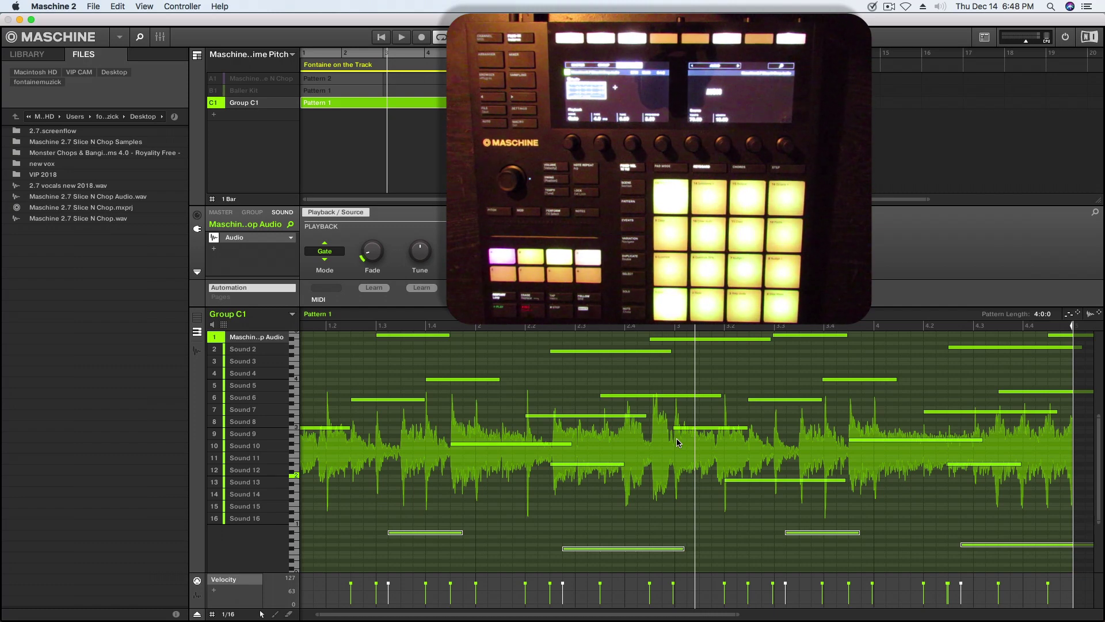
pyautogui.scroll(1, 677, 439)
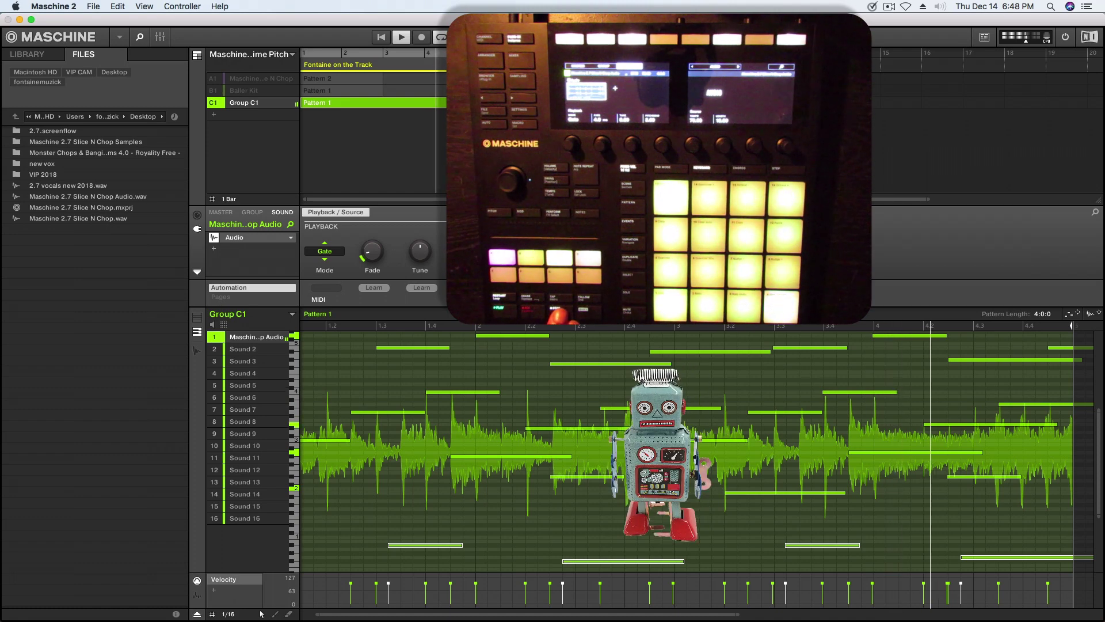
# Stop playback, leaving the scattered short notes over the four-bar loop.
pyautogui.press('space')
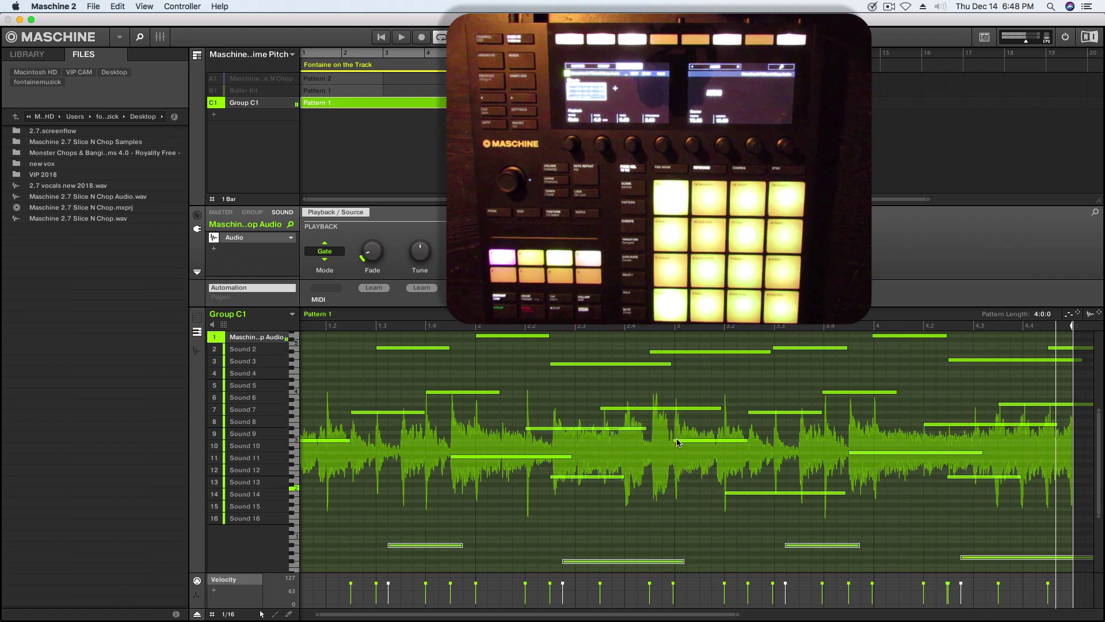